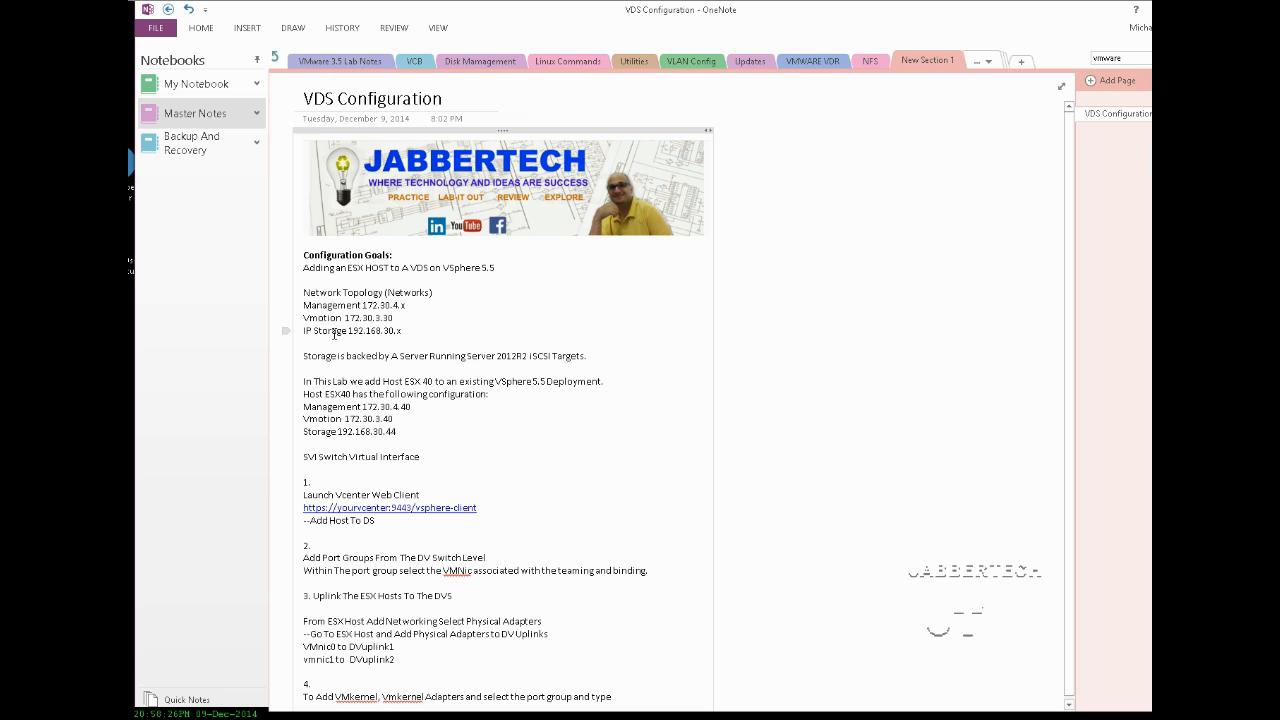
Step: Change the Vmotion network address in the Network Topology notes to 172.30.3.0
{"action": "left_click", "coordinate": [393, 318]}
{"action": "key", "text": "BackSpace"}
{"action": "key", "text": "BackSpace"}
{"action": "type", "text": "0"}
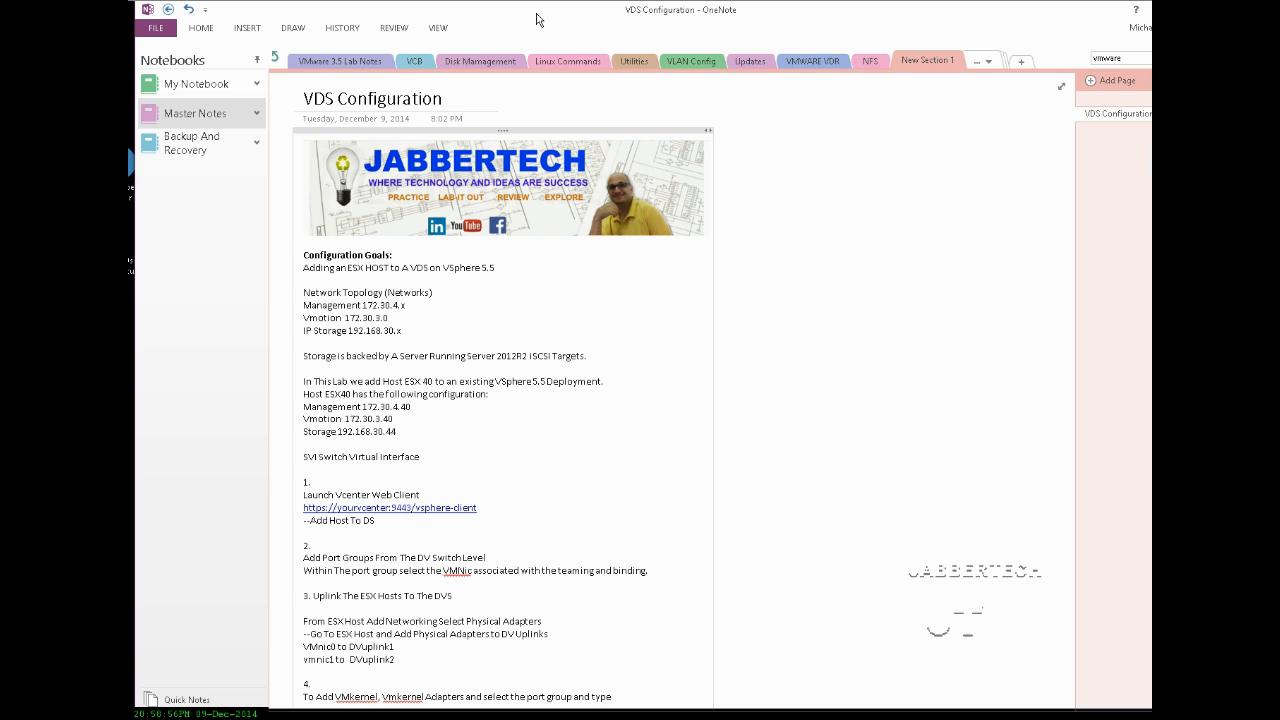
{"action": "left_click_drag", "start_coordinate": [555, 20], "coordinate": [535, 20]}
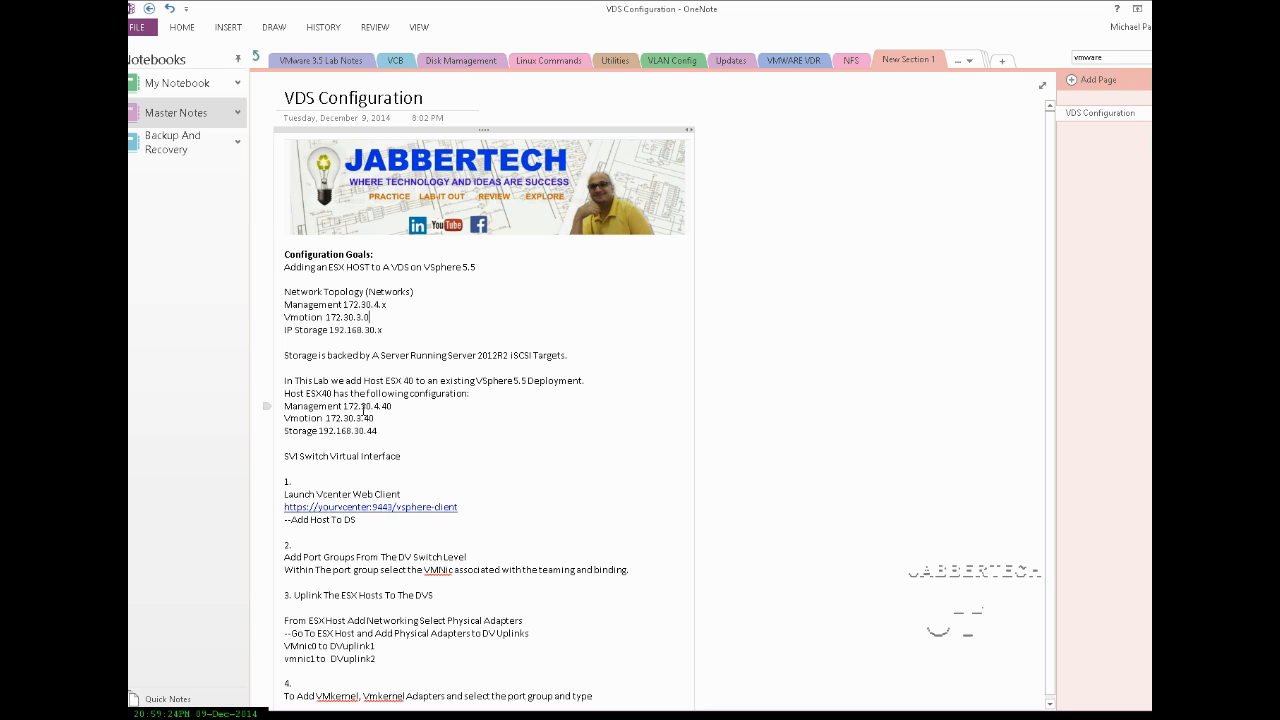
Step: Review the ESX40 host addresses and the numbered VDS configuration steps in the notes
{"action": "left_click_drag", "start_coordinate": [380, 431], "coordinate": [281, 405]}
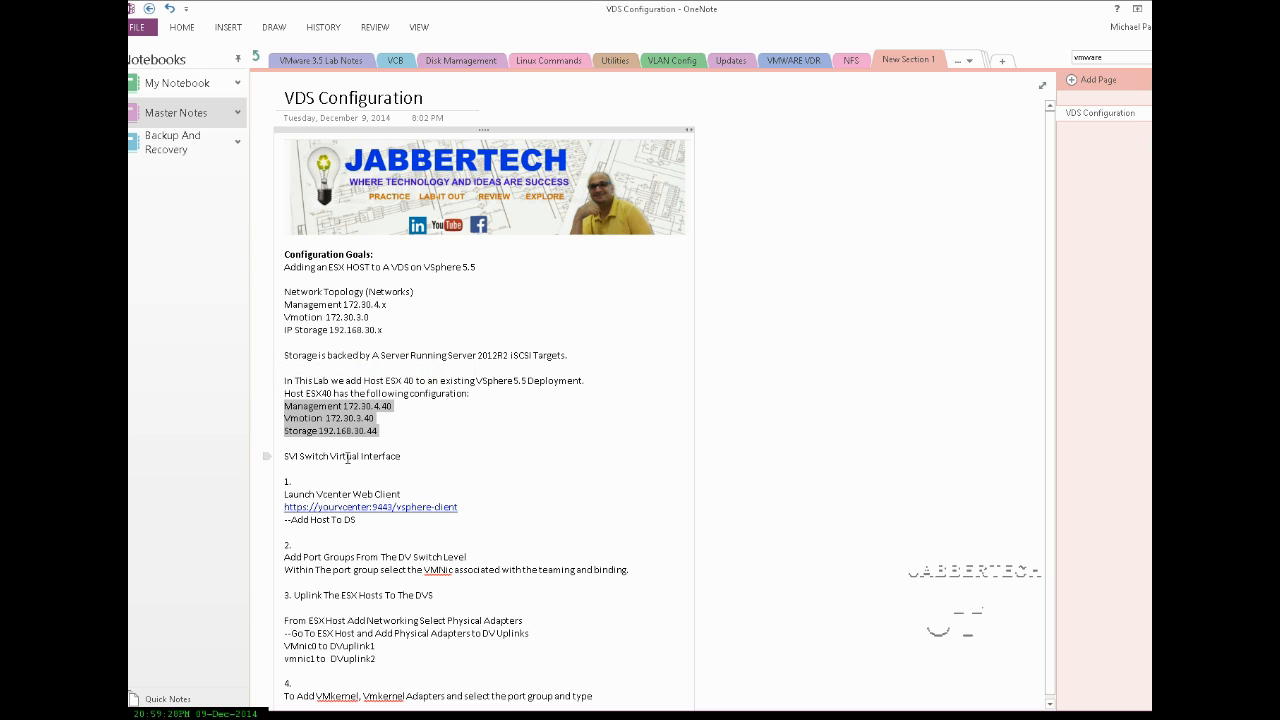
{"action": "scroll", "coordinate": [355, 456], "scroll_direction": "down", "scroll_amount": 1}
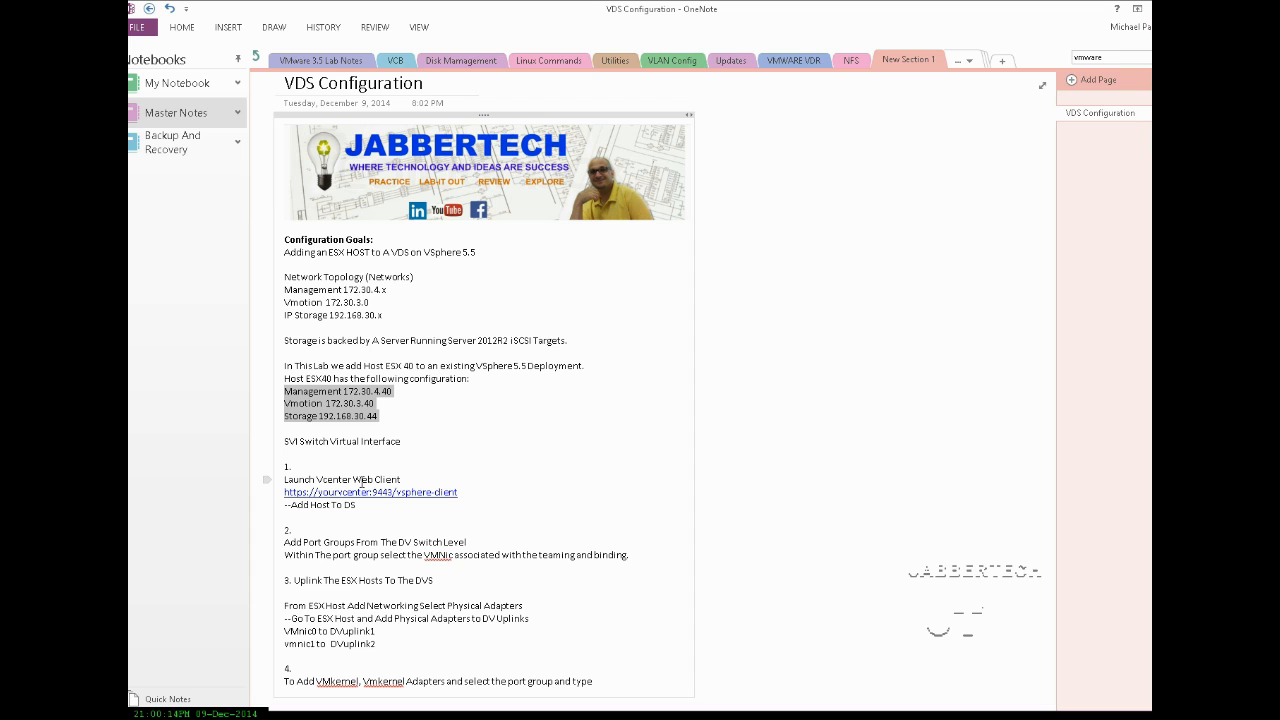
{"action": "left_click_drag", "start_coordinate": [436, 580], "coordinate": [385, 580]}
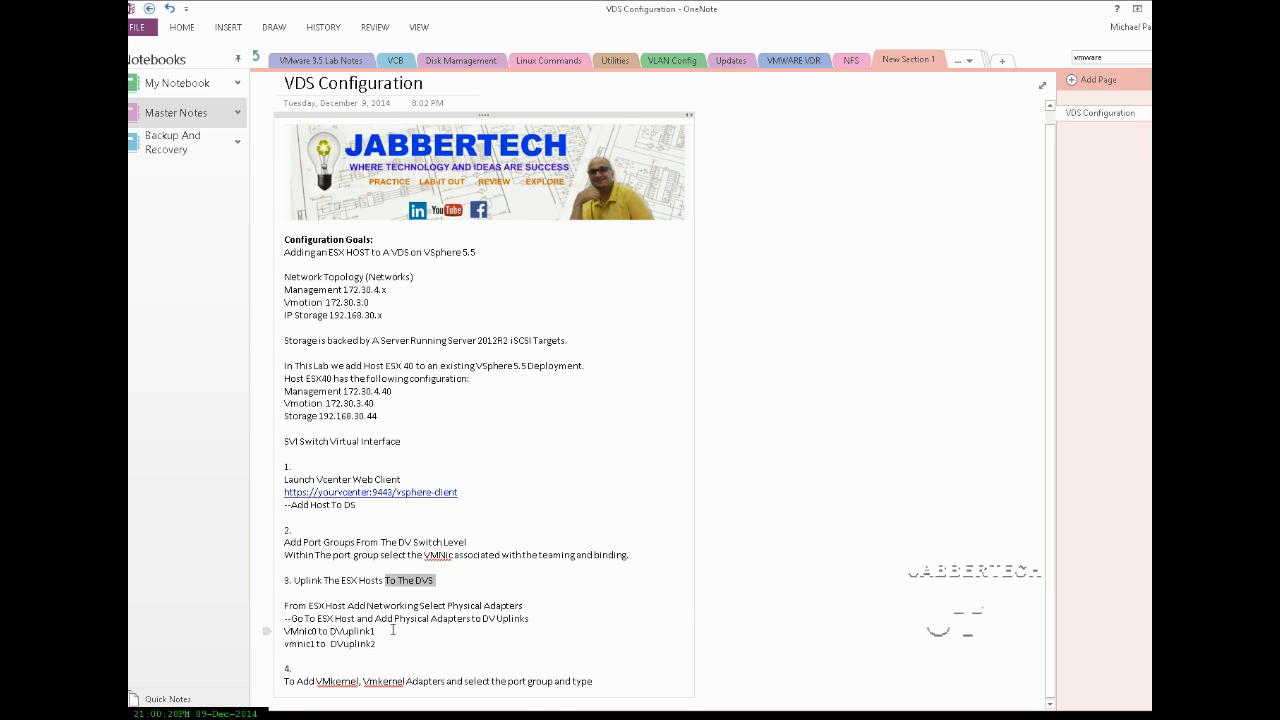
{"action": "scroll", "coordinate": [392, 630], "scroll_direction": "up", "scroll_amount": 1}
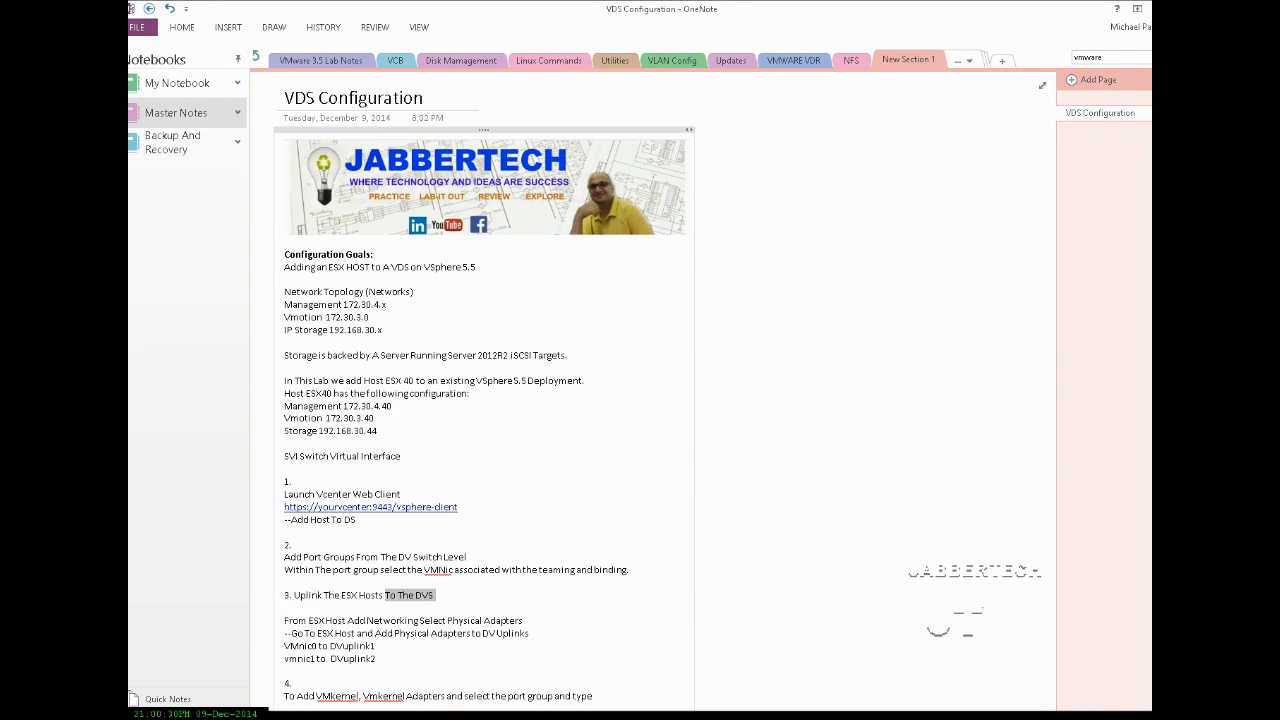
Step: Switch to the browser and try to sign in to the vSphere Web Client with the domain administrator user name and password
{"action": "left_click", "coordinate": [349, 718]}
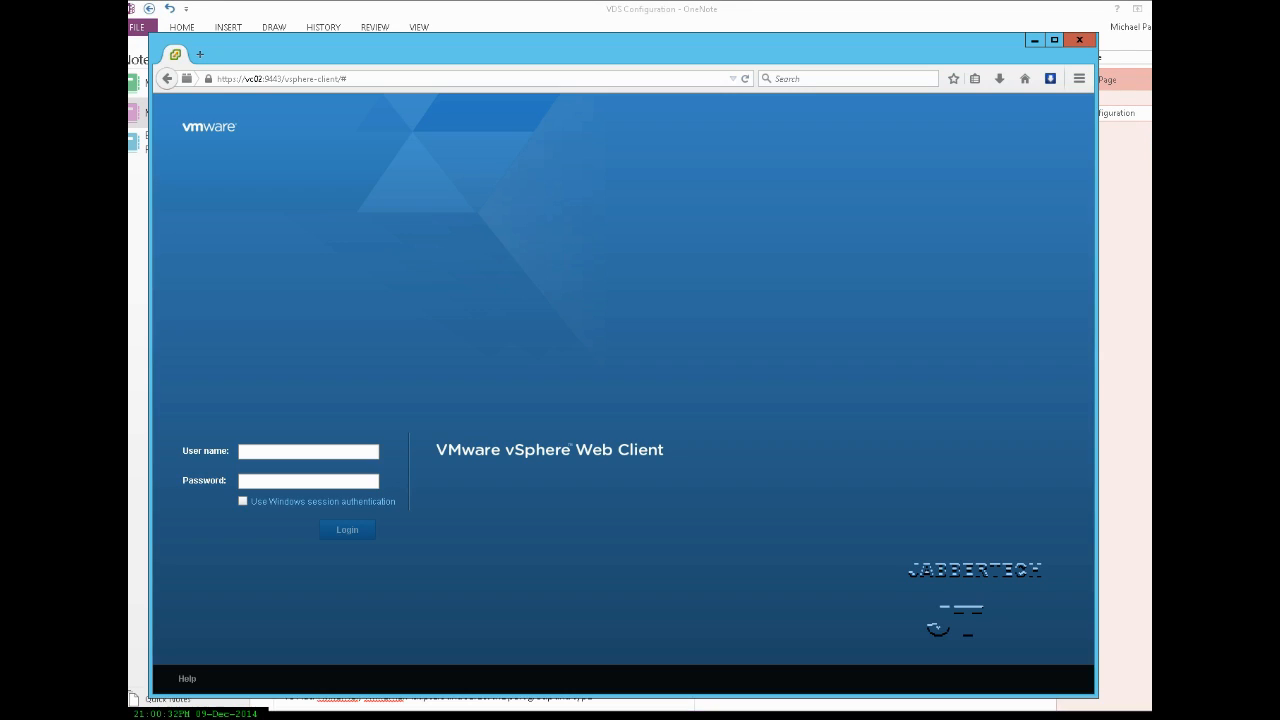
{"action": "left_click", "coordinate": [246, 456]}
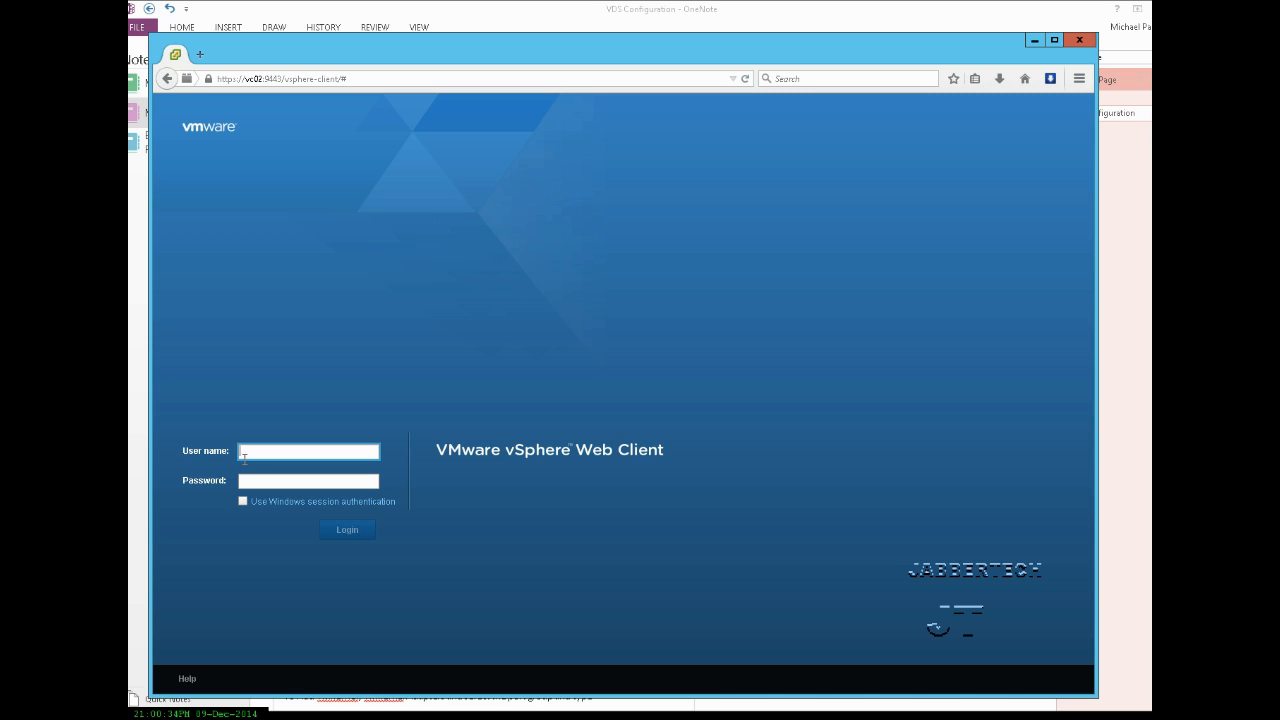
{"action": "type", "text": "na\\administratopr"}
{"action": "key", "text": "Tab"}
{"action": "type", "text": "***"}
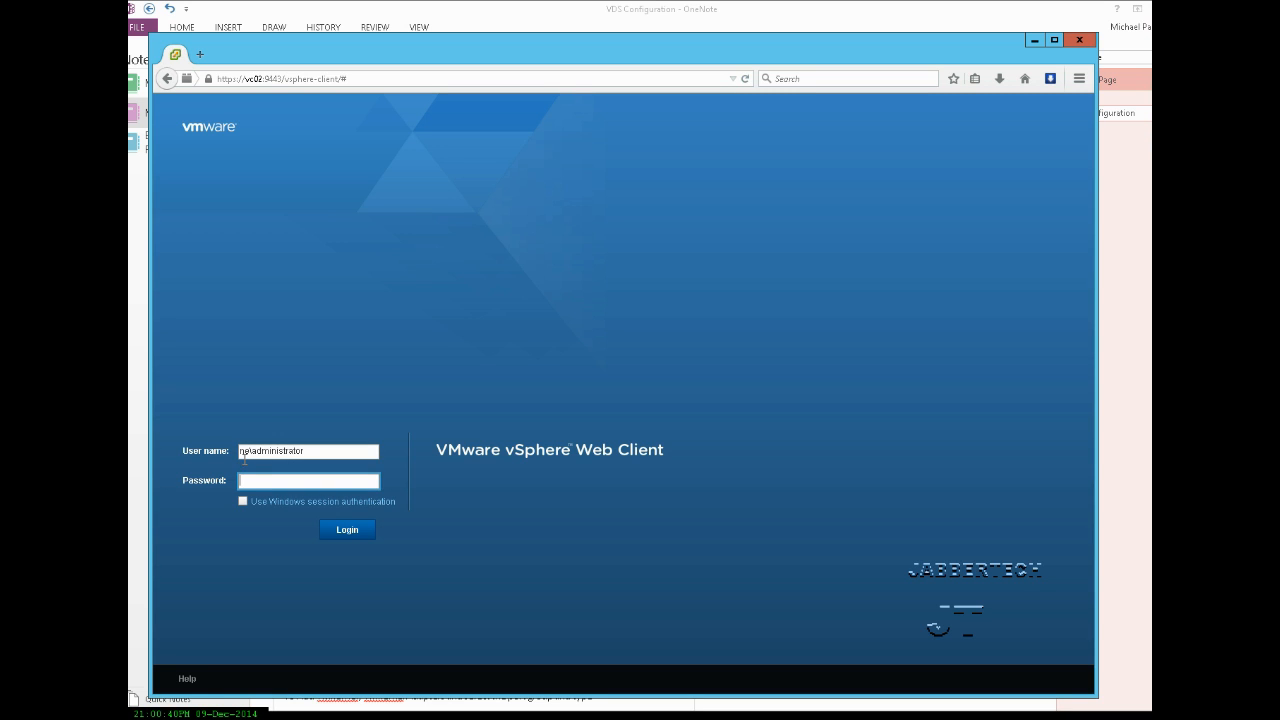
{"action": "type", "text": "********"}
{"action": "key", "text": "Return"}
Step: Re-enter the user name as ne\administrator, re-enter the account password and sign in to the vSphere Web Client
{"action": "left_click", "coordinate": [314, 451]}
{"action": "key", "text": "BackSpace"}
{"action": "key", "text": "BackSpace"}
{"action": "key", "text": "BackSpace"}
{"action": "key", "text": "BackSpace"}
{"action": "key", "text": "BackSpace"}
{"action": "key", "text": "BackSpace"}
{"action": "key", "text": "BackSpace"}
{"action": "key", "text": "BackSpace"}
{"action": "key", "text": "BackSpace"}
{"action": "key", "text": "BackSpace"}
{"action": "key", "text": "BackSpace"}
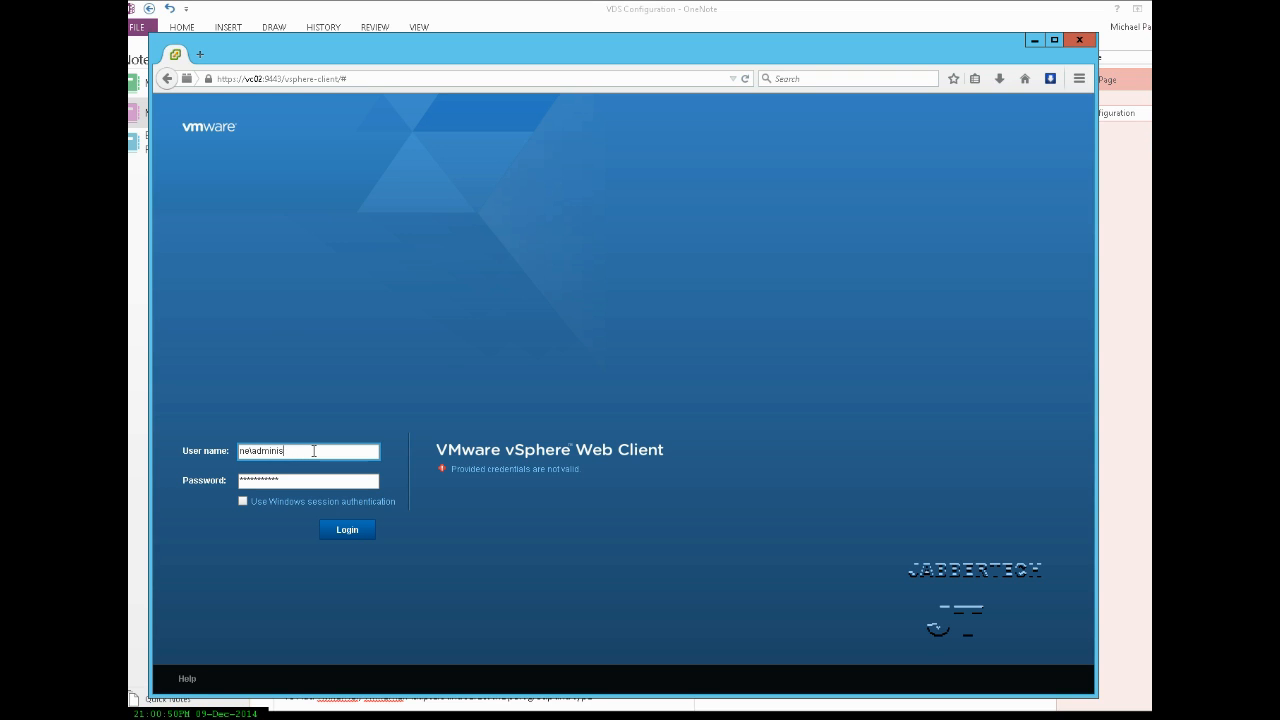
{"action": "type", "text": "dministrator"}
{"action": "key", "text": "Tab"}
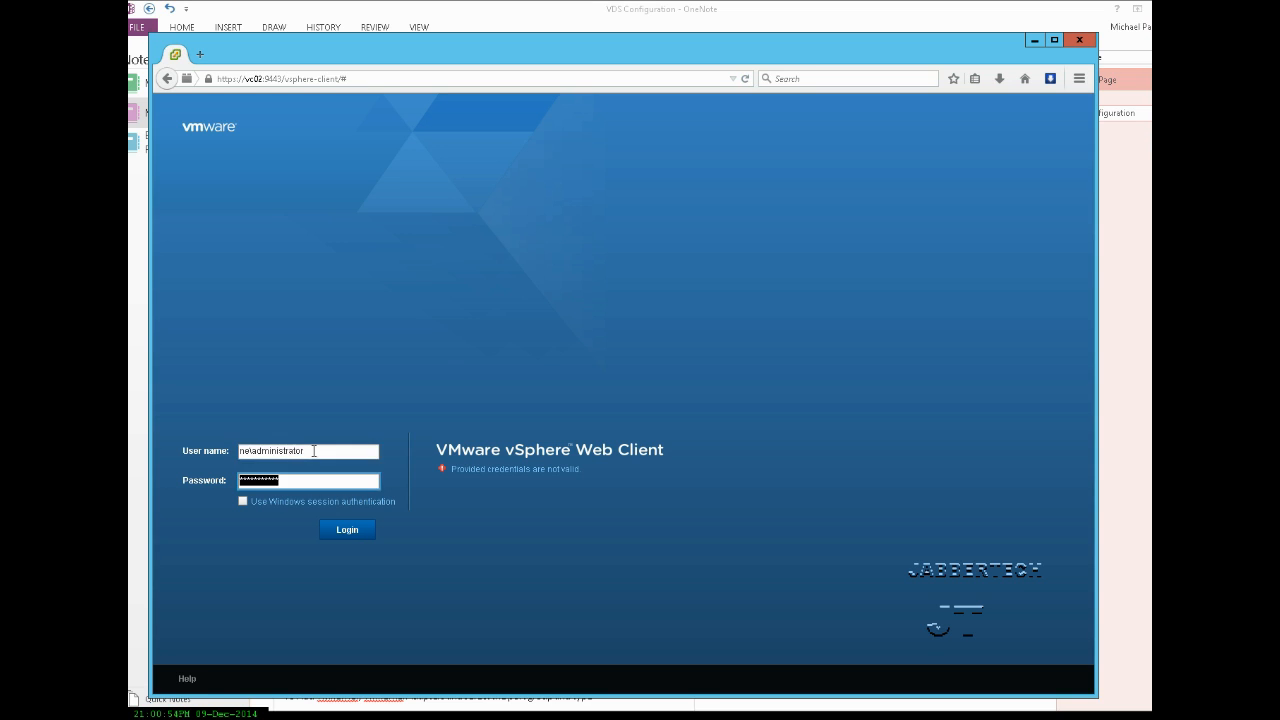
{"action": "type", "text": "********"}
{"action": "key", "text": "Return"}
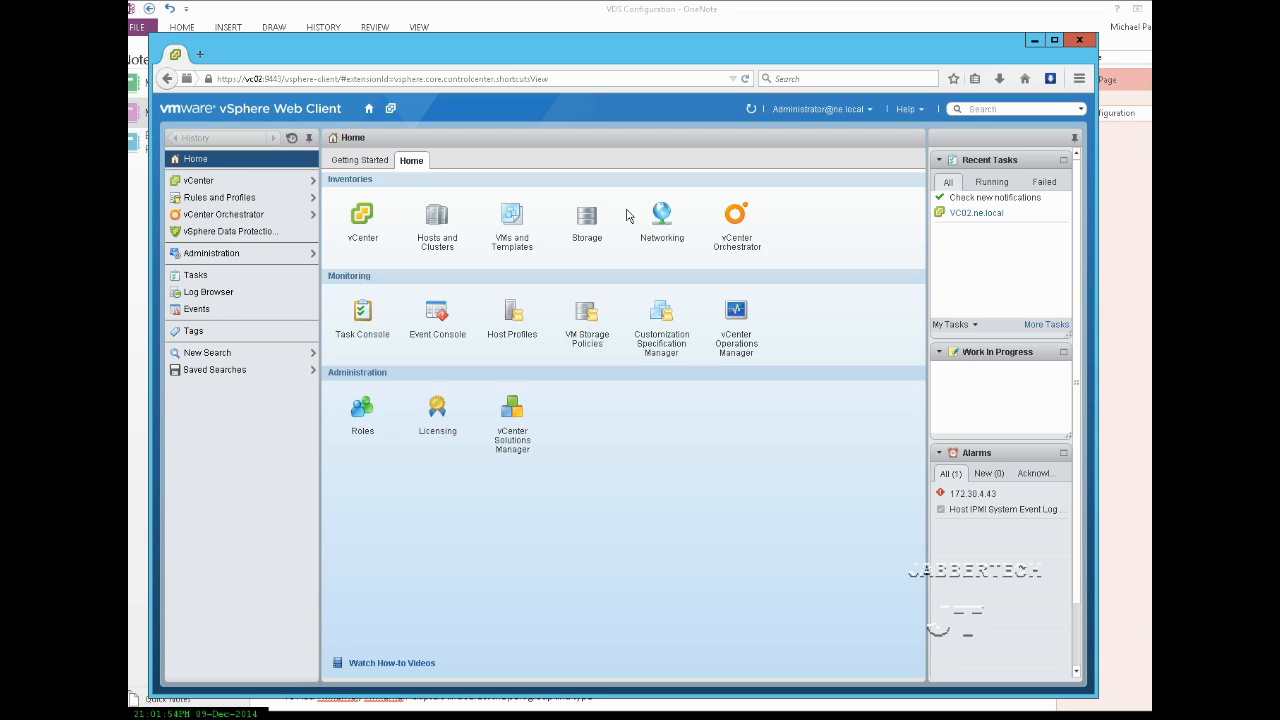
Step: Switch to the desktop vSphere Client and log in again to host 172.30.4.40 as root with its password, ignoring the certificate warning
{"action": "key", "text": "alt+Tab"}
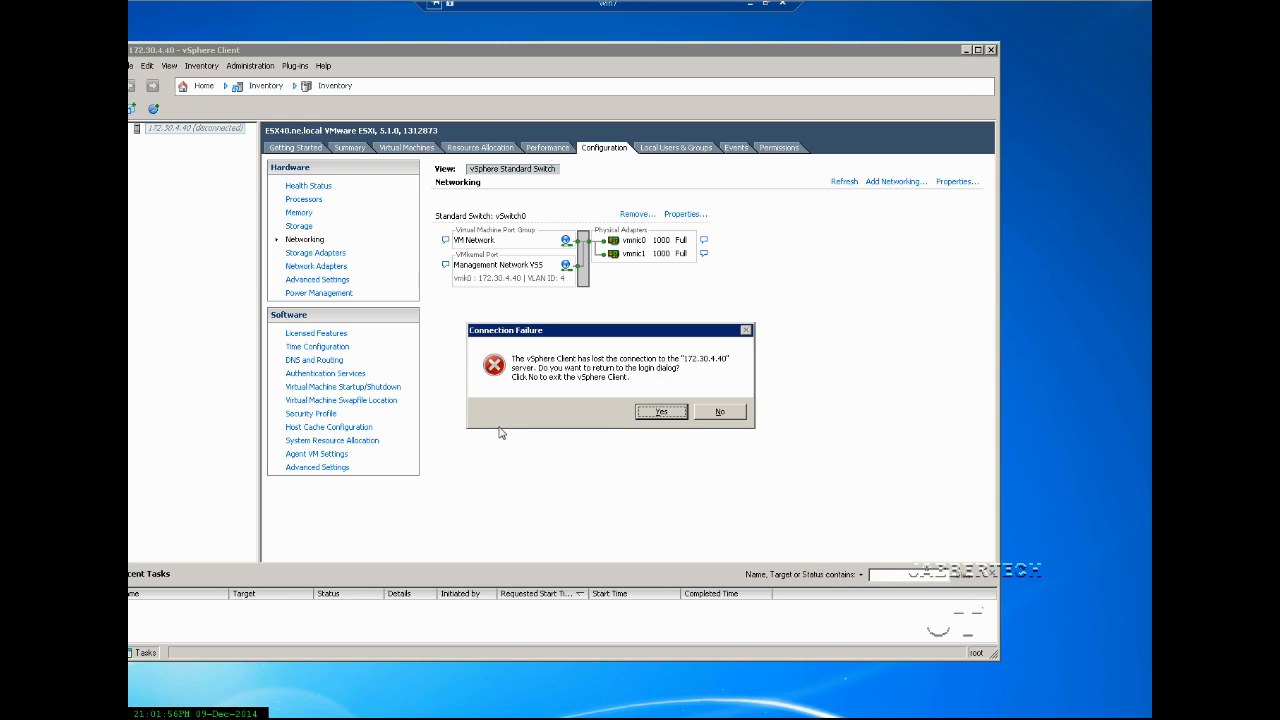
{"action": "left_click", "coordinate": [714, 413]}
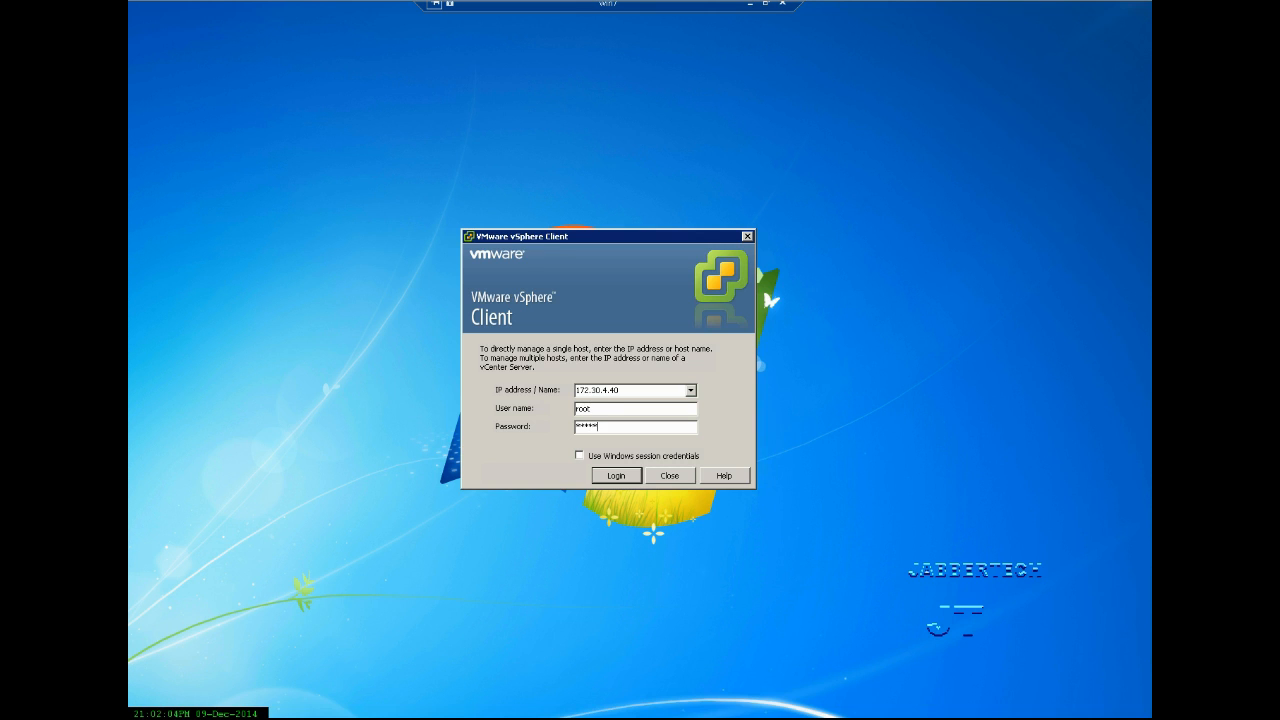
{"action": "key", "text": "Return"}
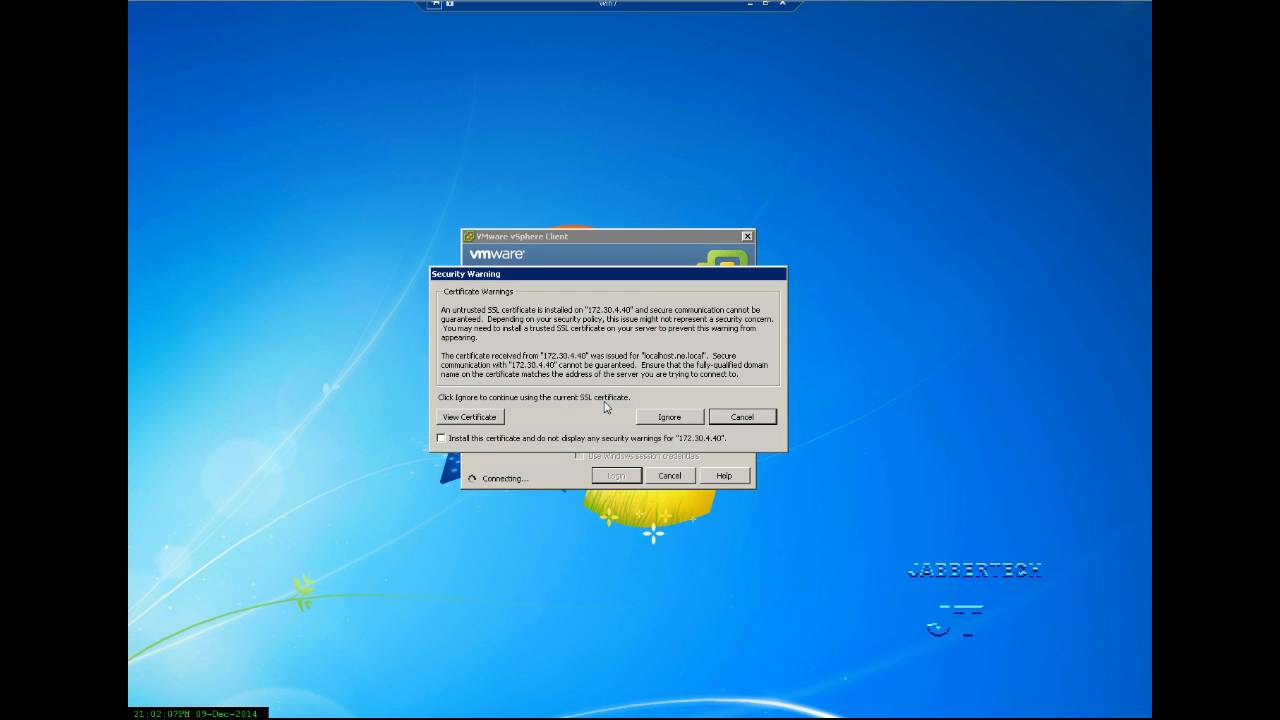
{"action": "left_click", "coordinate": [660, 416]}
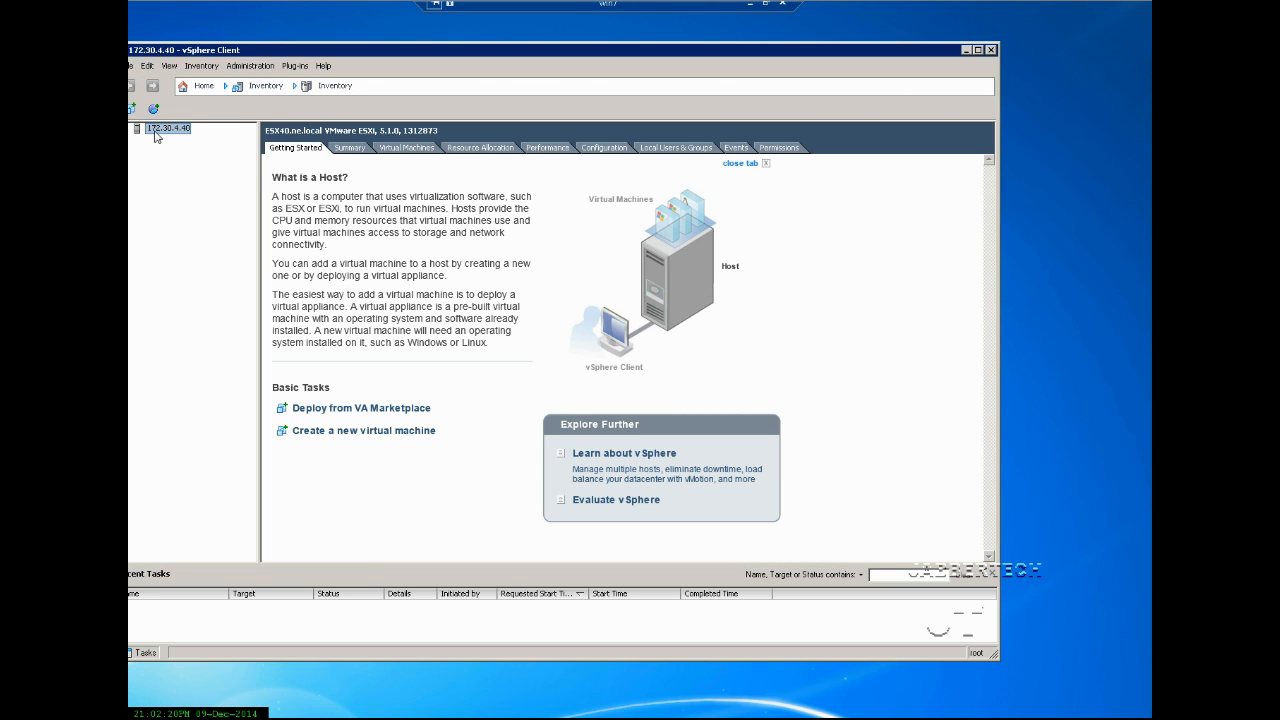
Step: Review the host's virtual machines, summary and standard switch networking configuration
{"action": "left_click", "coordinate": [384, 148]}
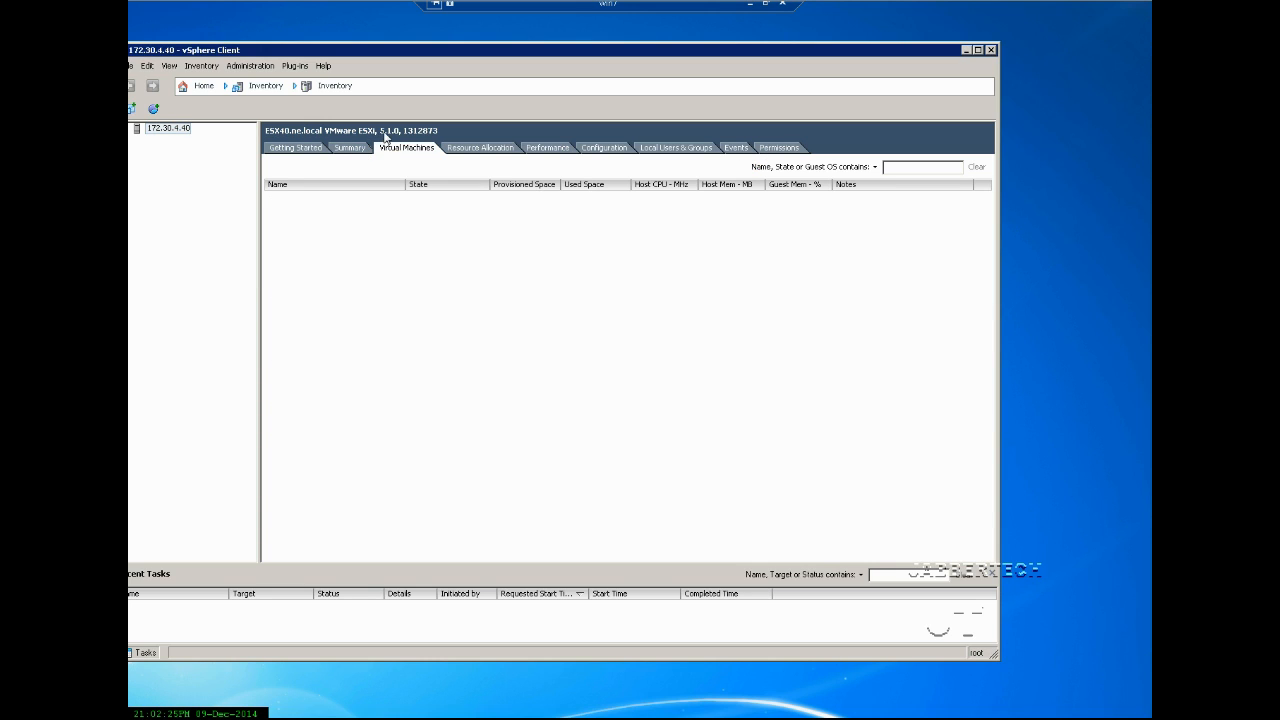
{"action": "left_click", "coordinate": [351, 149]}
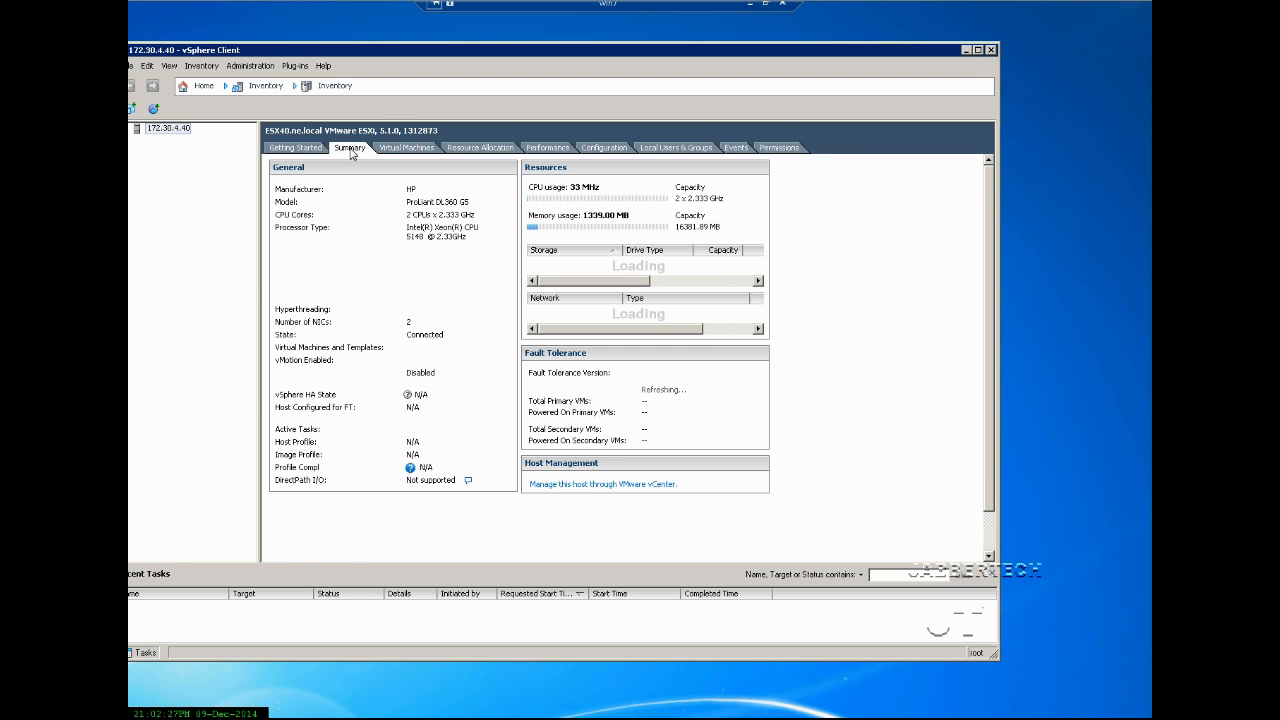
{"action": "left_click", "coordinate": [603, 148]}
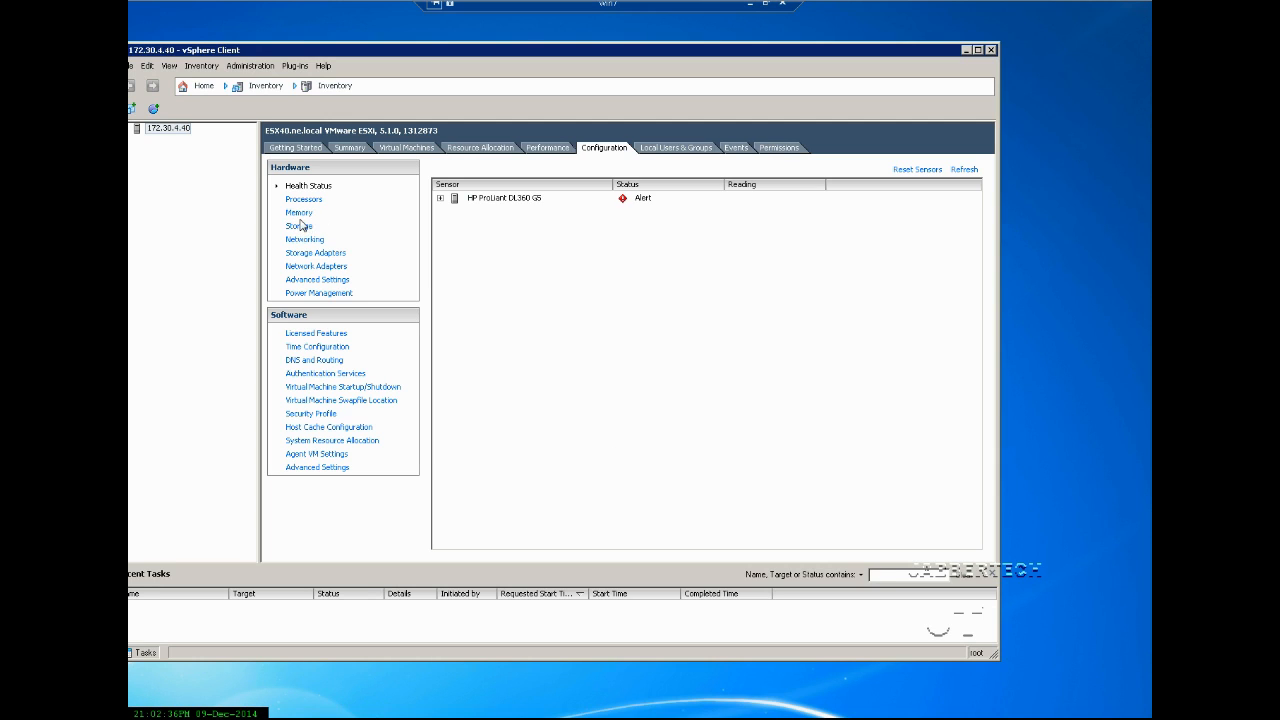
{"action": "left_click", "coordinate": [307, 243]}
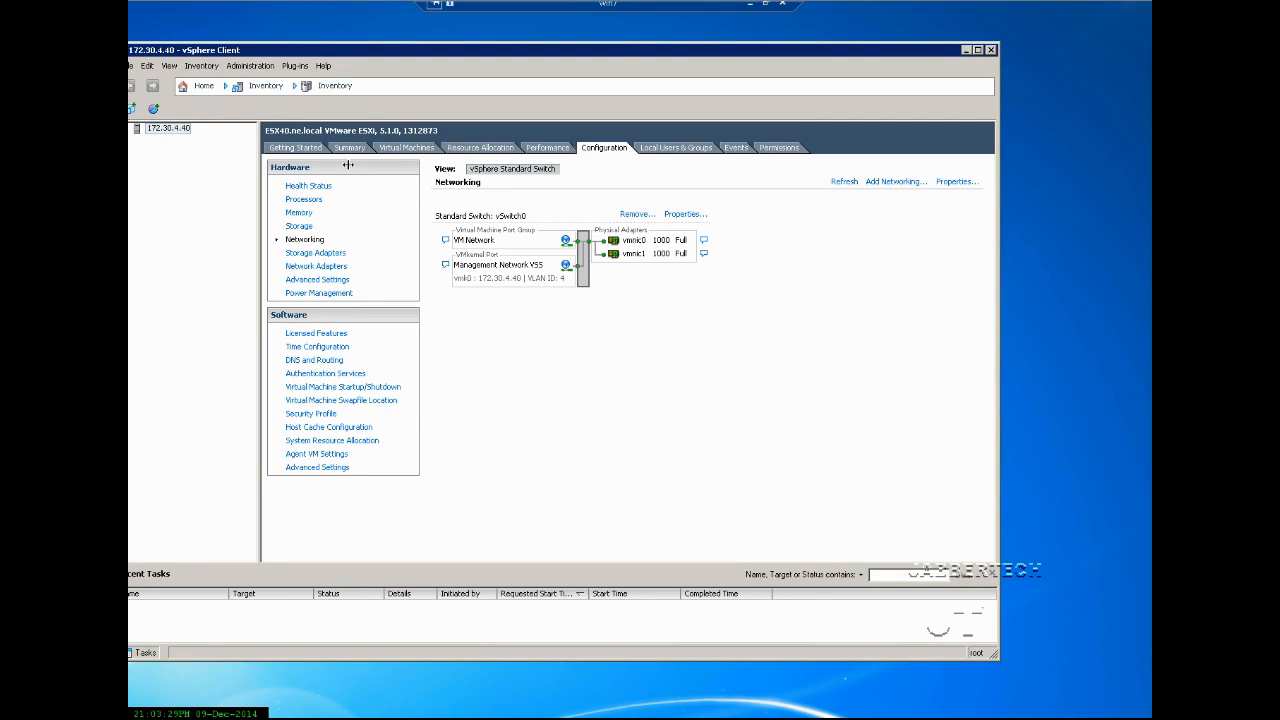
{"action": "left_click_drag", "start_coordinate": [622, 52], "coordinate": [637, 57]}
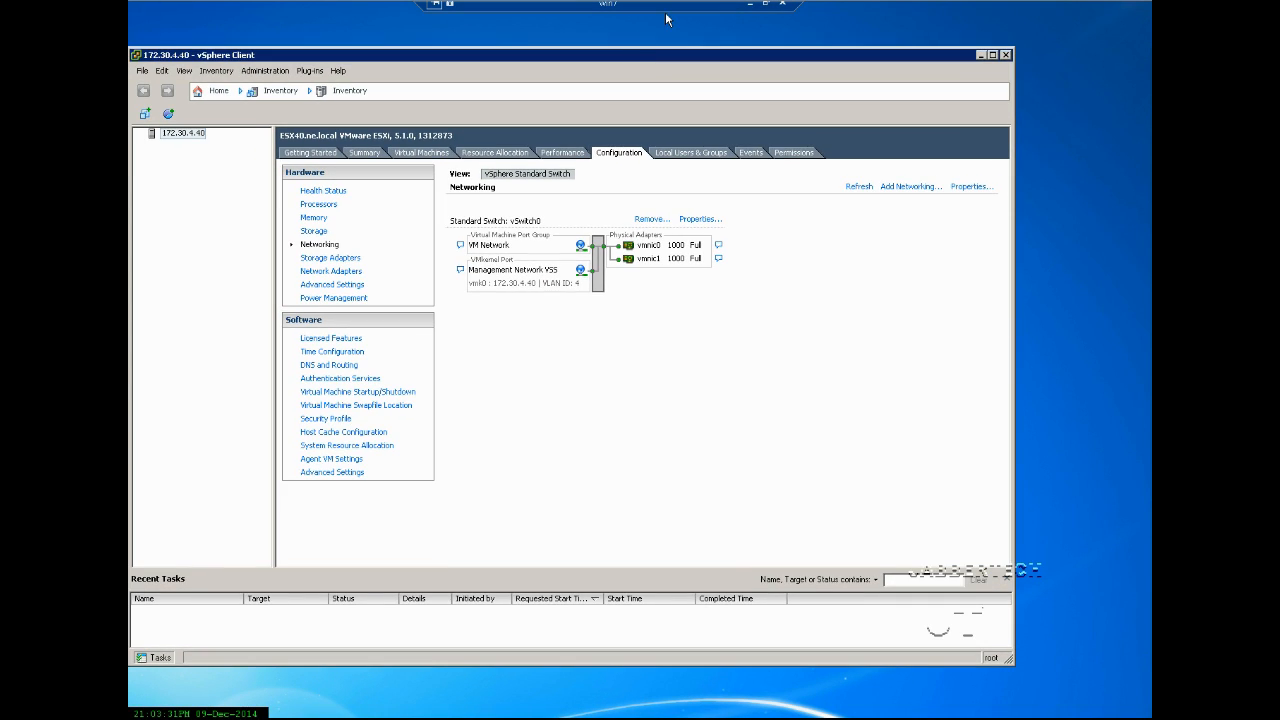
Step: Return to the vSphere Web Client and view the topology settings of dvSwitch in the networking inventory
{"action": "left_click", "coordinate": [748, 6]}
{"action": "left_click", "coordinate": [662, 222]}
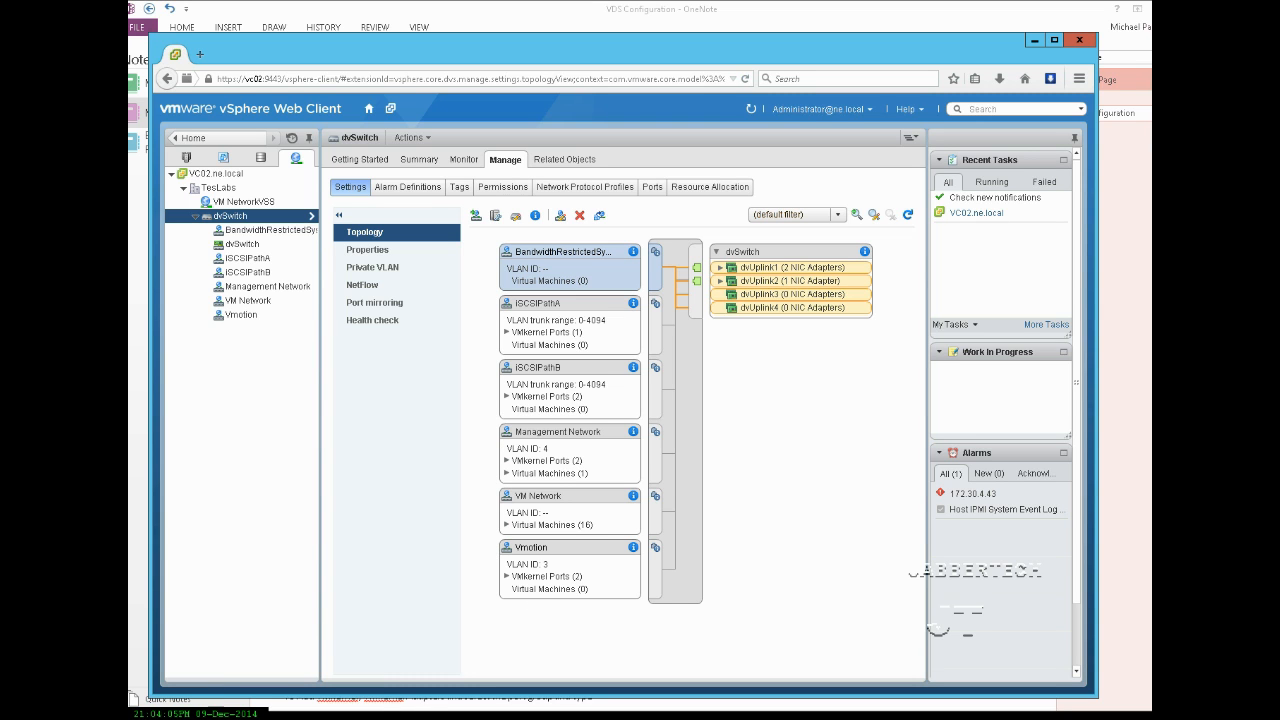
Step: Switch to the OneNote notes and add "VLAN 3" after the Vmotion 172.30.3.0 network entry
{"action": "left_click", "coordinate": [340, 660]}
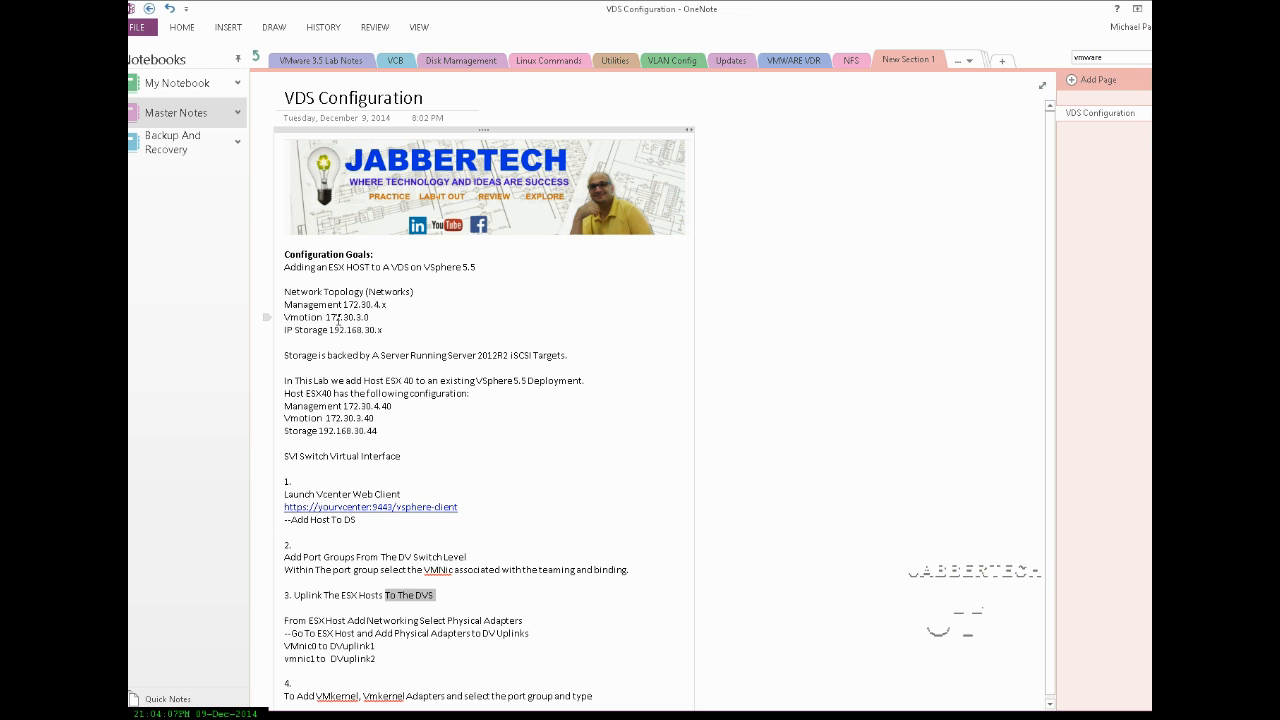
{"action": "left_click", "coordinate": [359, 317]}
{"action": "type", "text": "VLAN 3"}
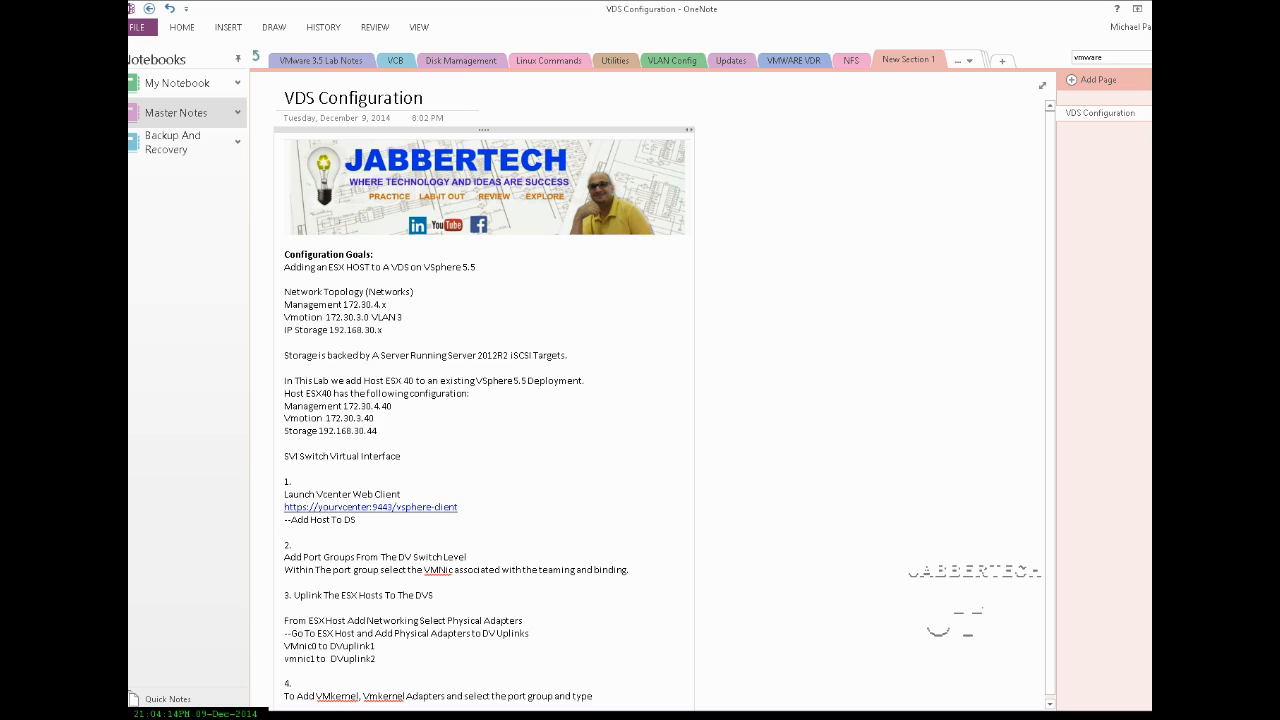
Step: Place the text cursor at the end of the Management 172.30.4.x network entry
{"action": "left_click", "coordinate": [408, 304]}
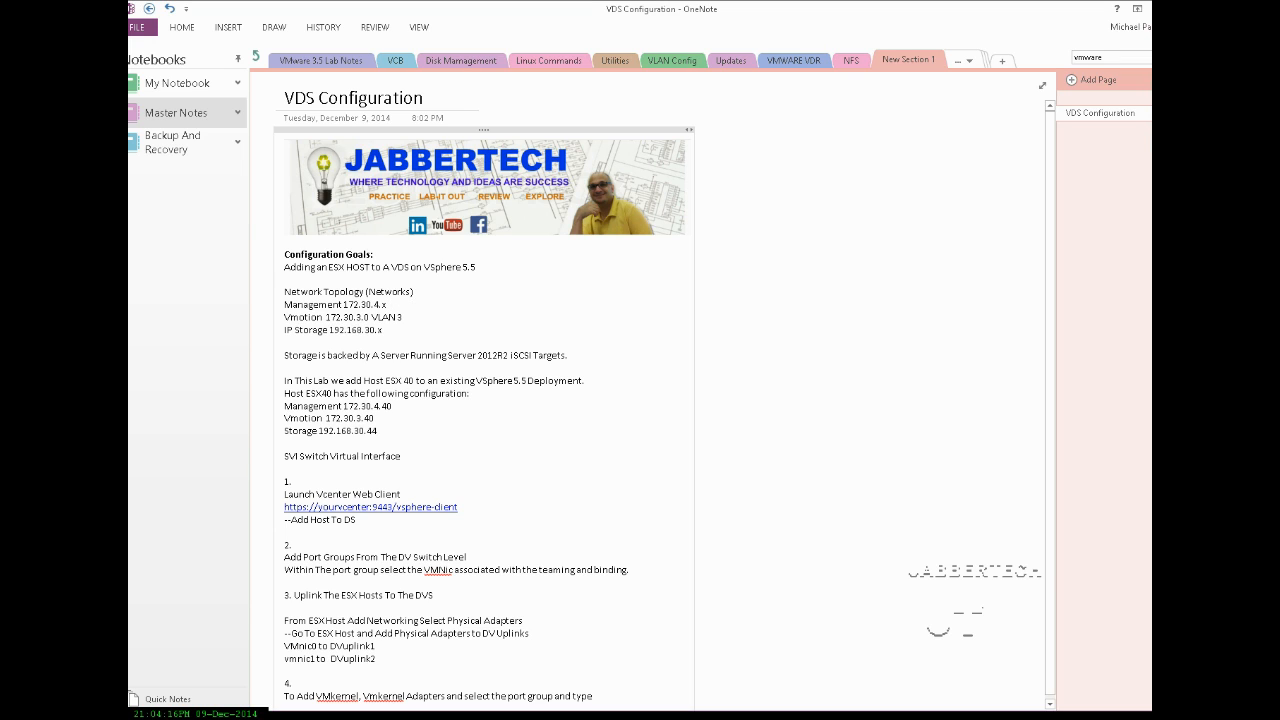